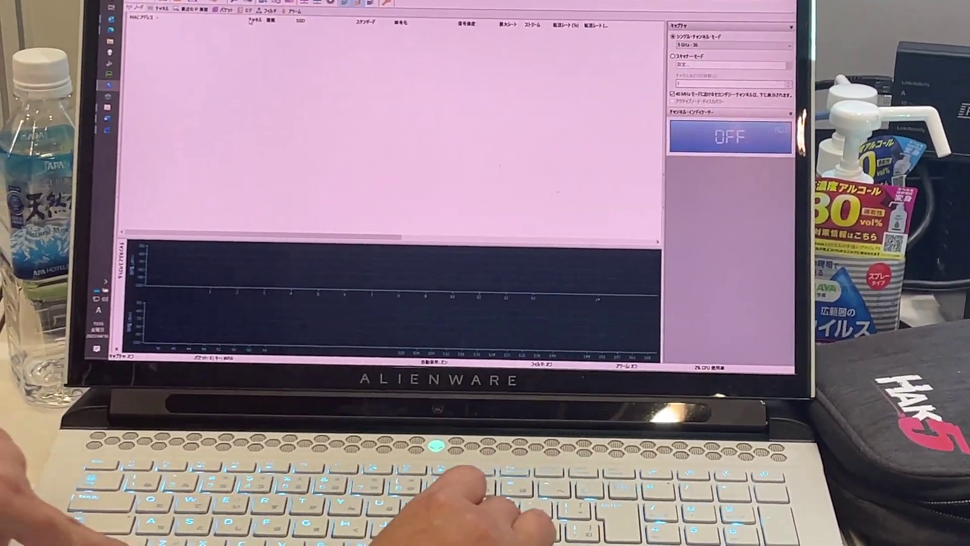
- Switch capture to Scanner mode, review the channel list, and change seconds per channel from 3 to 1
{"action": "key", "text": "super+plus"}
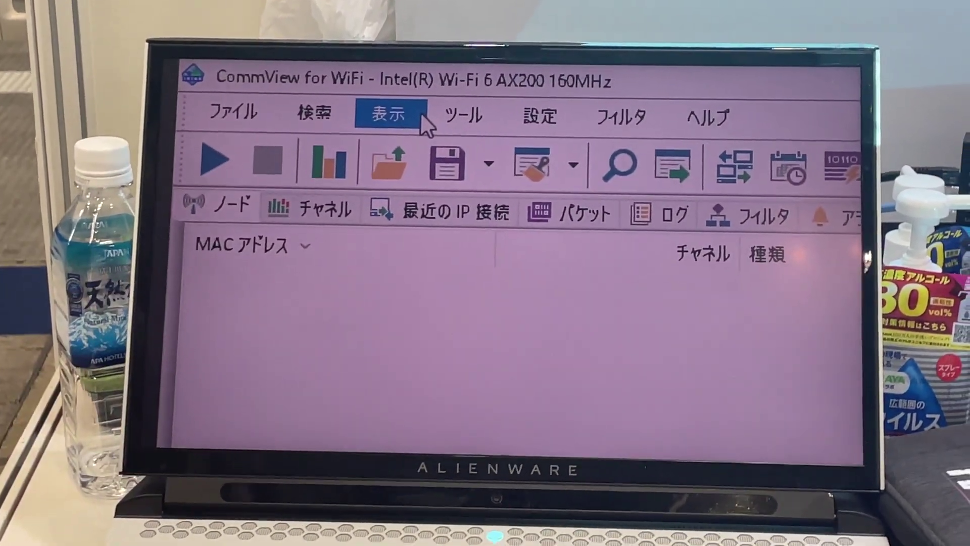
{"action": "key", "text": "super+Escape"}
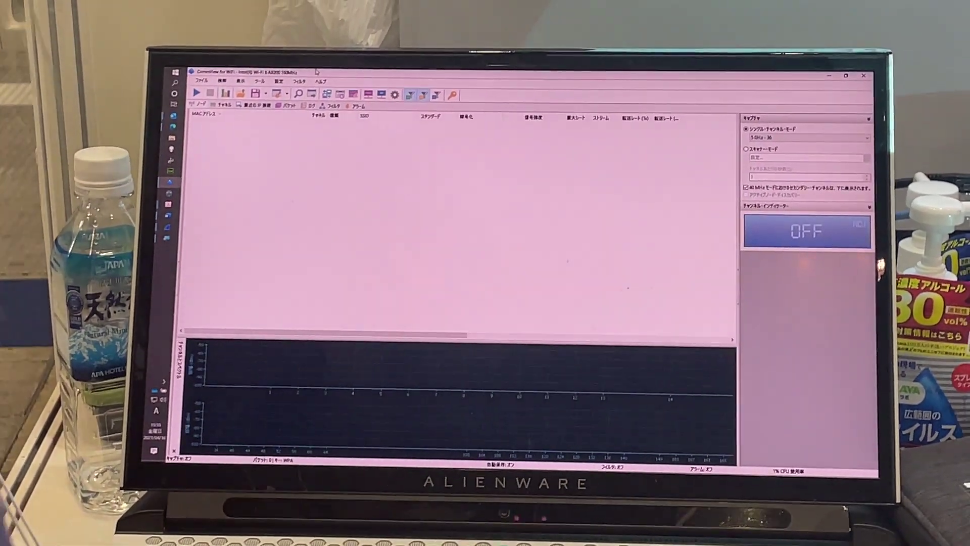
{"action": "key", "text": "super+plus"}
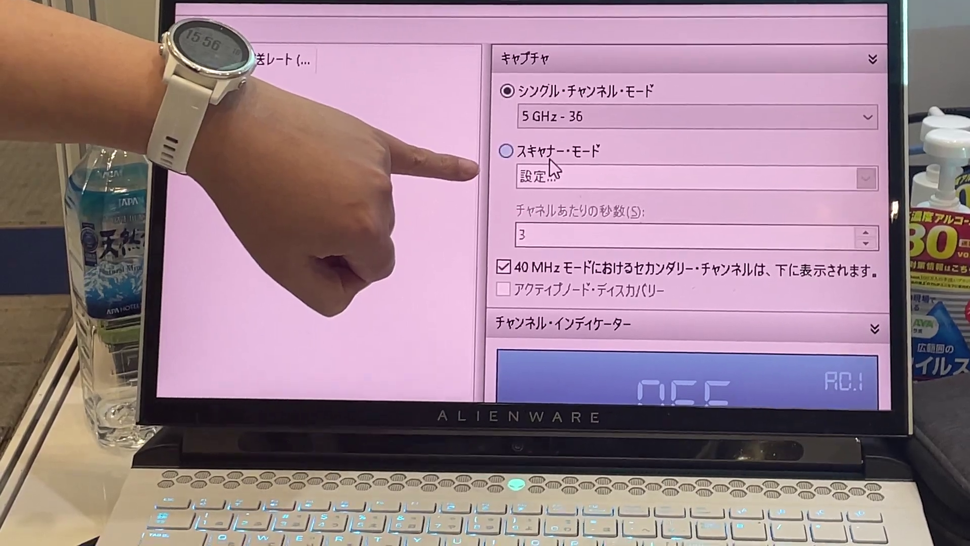
{"action": "left_click", "coordinate": [548, 158]}
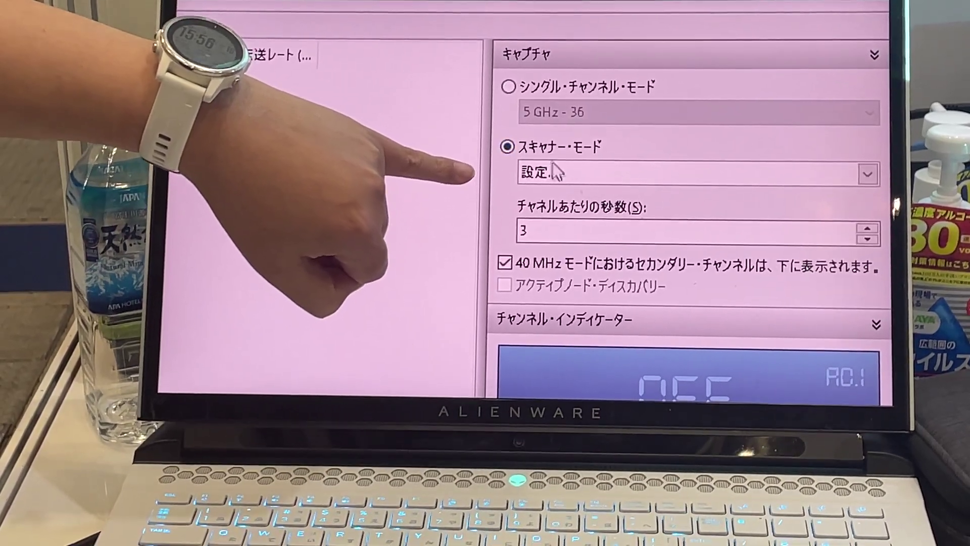
{"action": "left_click", "coordinate": [558, 178]}
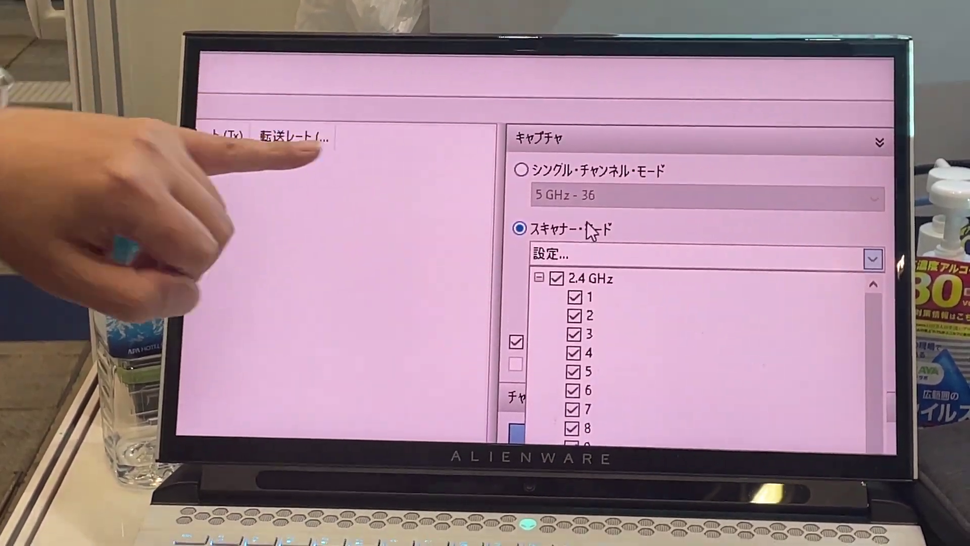
{"action": "left_click", "coordinate": [580, 246]}
{"action": "left_click", "coordinate": [576, 304]}
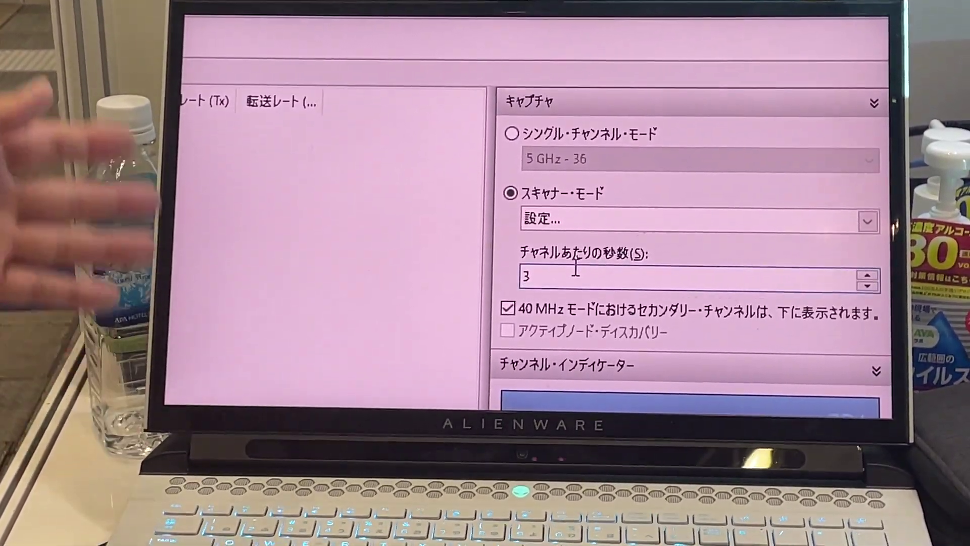
{"action": "key", "text": "BackSpace"}
{"action": "type", "text": "1"}
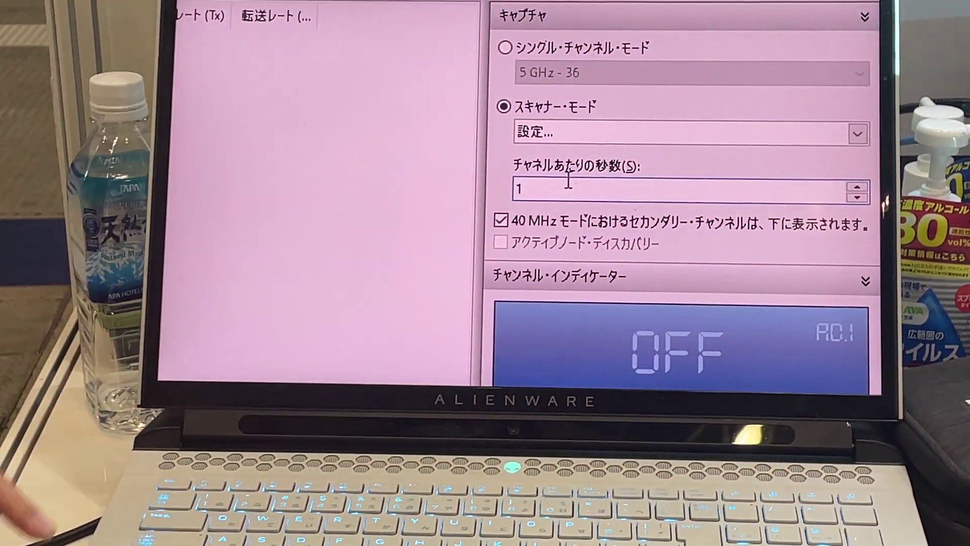
{"action": "key", "text": "Return"}
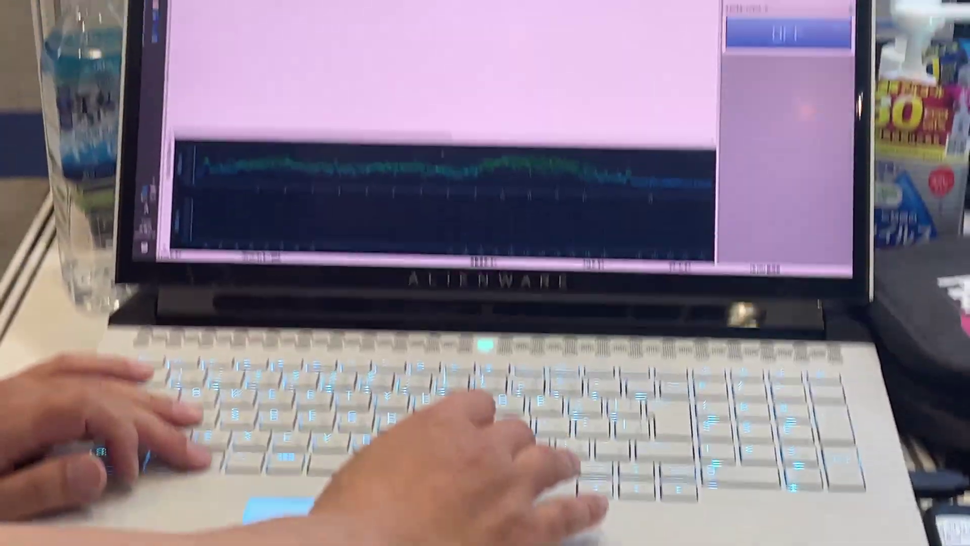
{"action": "key", "text": "super+plus"}
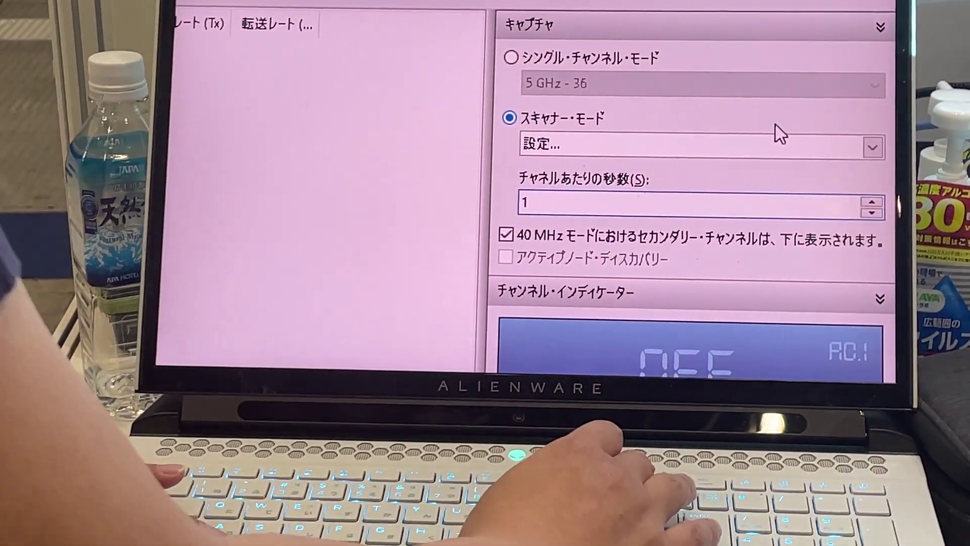
- Zoom the Magnifier out and start capturing wireless traffic from the toolbar
{"action": "key", "text": "super+minus"}
{"action": "key", "text": "super+minus"}
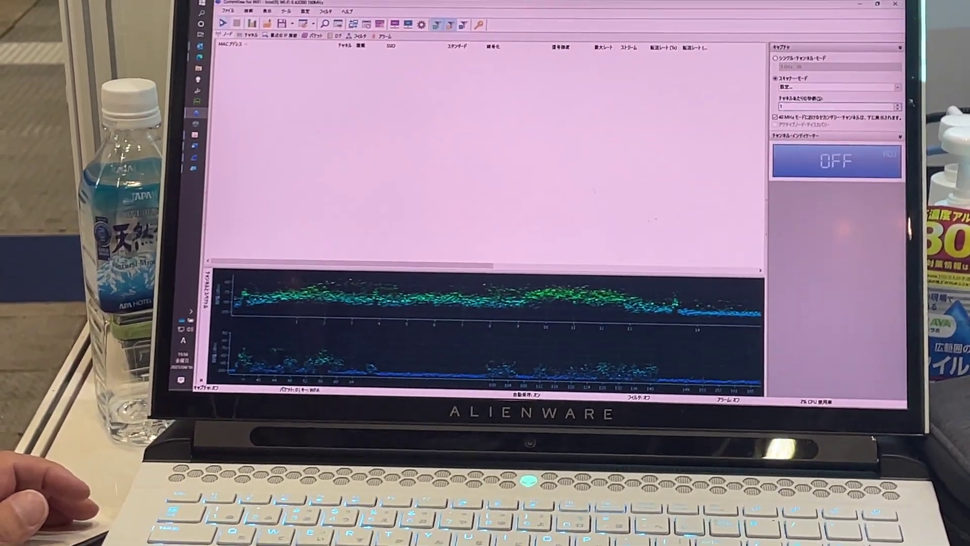
{"action": "left_click", "coordinate": [226, 40]}
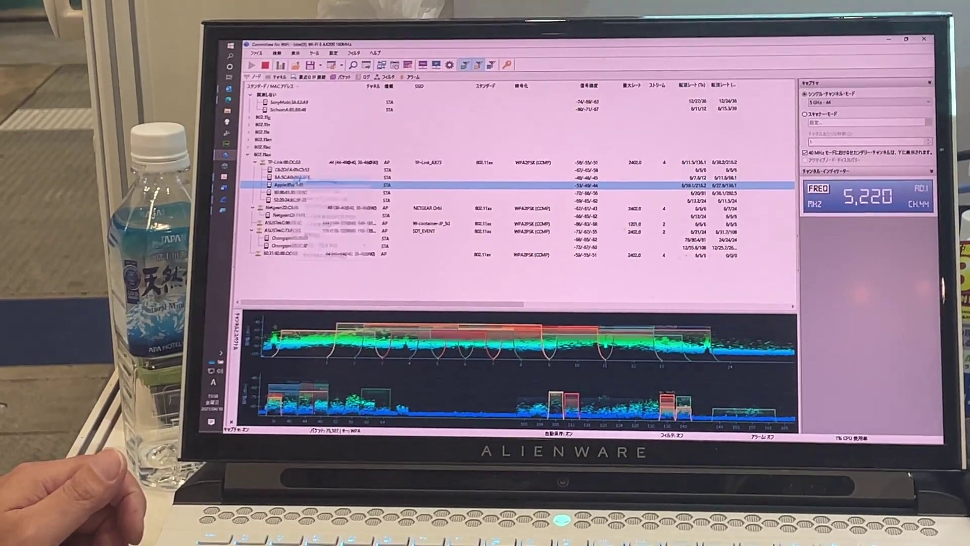
- Open detailed statistics for the Apple station under TP-Link_AX73 on channel 44
{"action": "left_click", "coordinate": [319, 187]}
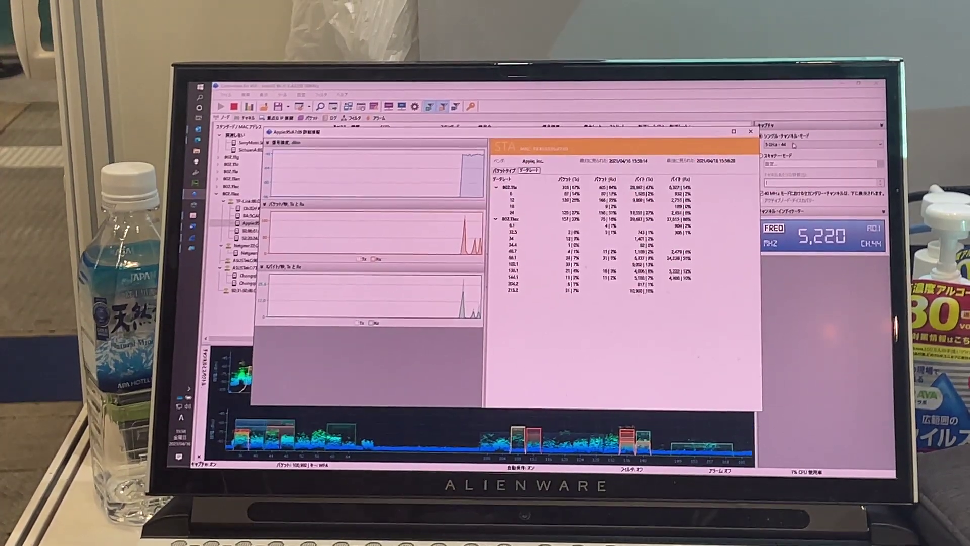
{"action": "left_click", "coordinate": [750, 135]}
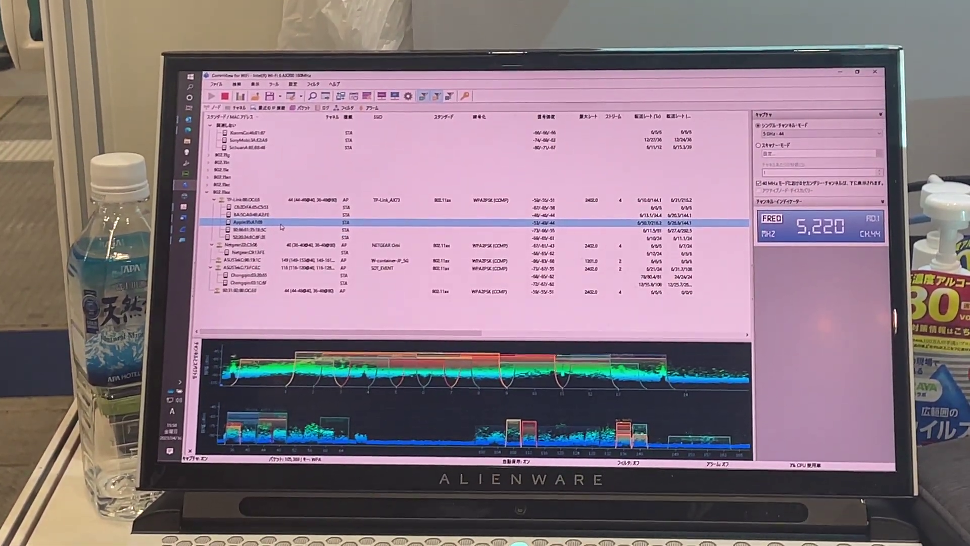
{"action": "right_click", "coordinate": [282, 228]}
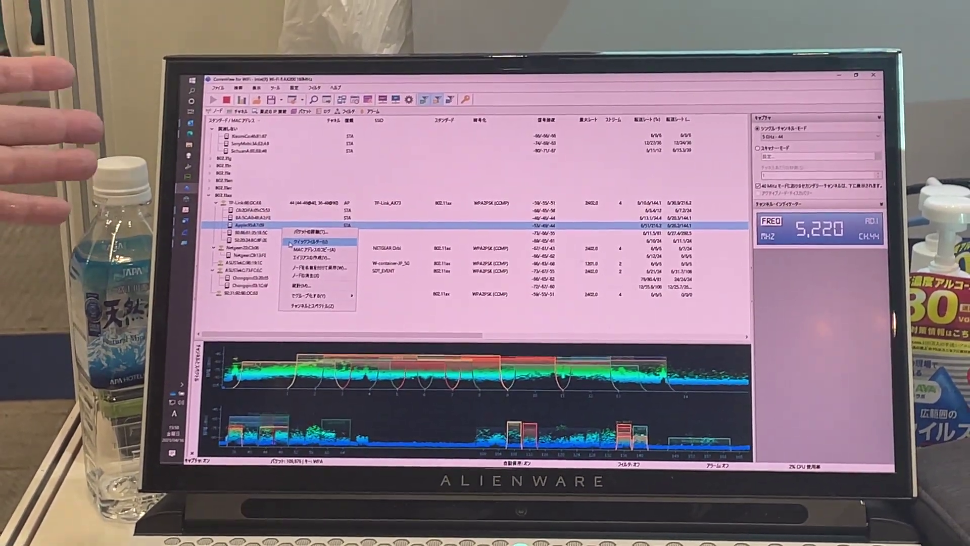
- Quick-filter the Apple station into Log Viewer, then inspect management packet 5 and the 144.1 HE MCS 3 packet
{"action": "left_click", "coordinate": [291, 243]}
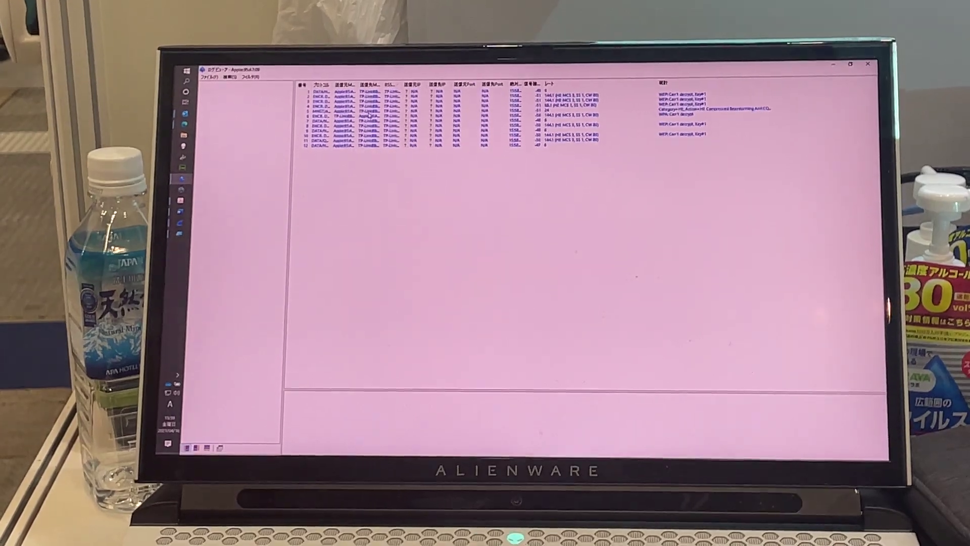
{"action": "left_click", "coordinate": [379, 111]}
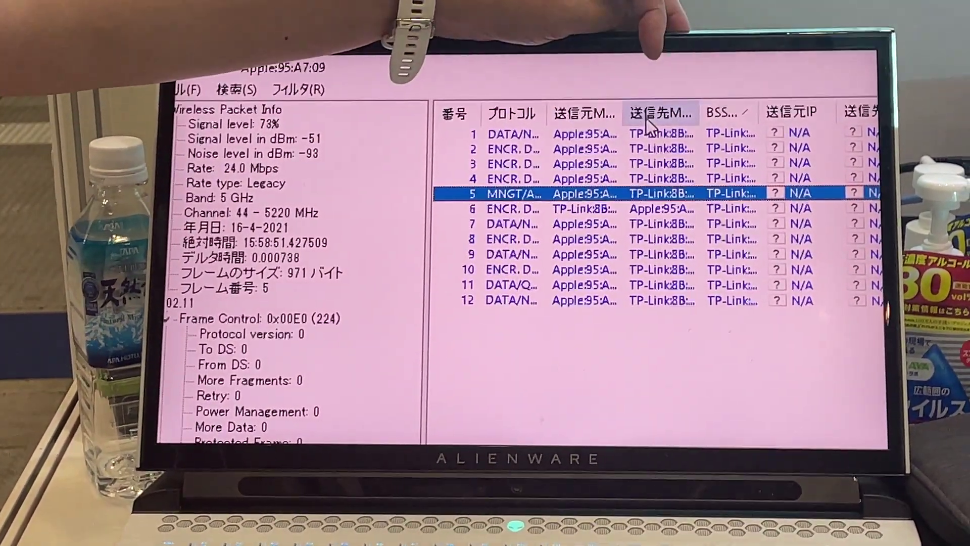
{"action": "scroll", "coordinate": [798, 102], "scroll_direction": "right", "scroll_amount": 3}
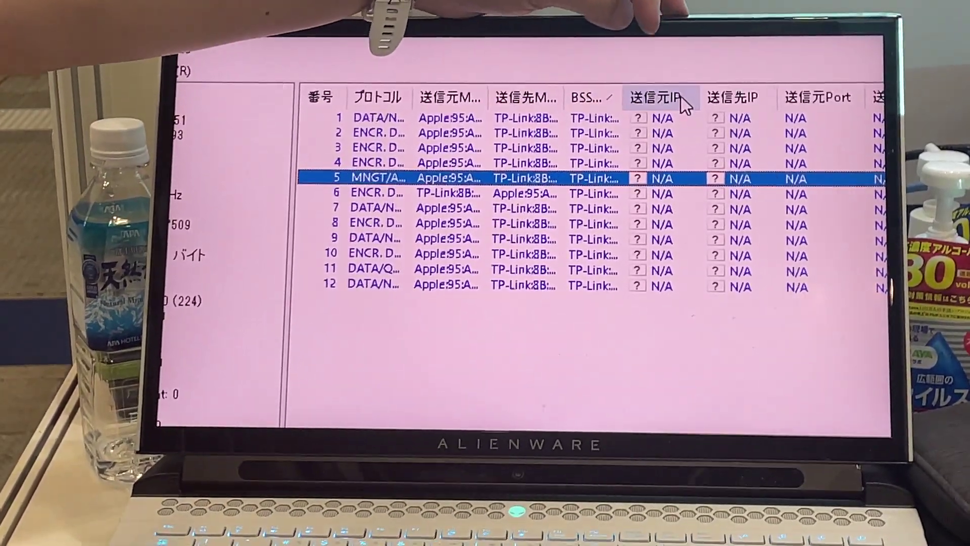
{"action": "scroll", "coordinate": [805, 91], "scroll_direction": "right", "scroll_amount": 3}
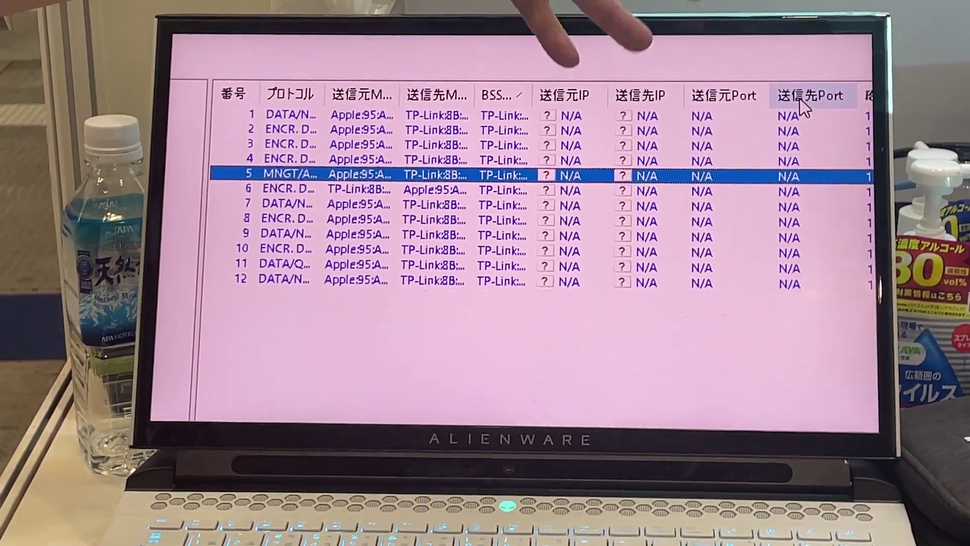
{"action": "scroll", "coordinate": [807, 106], "scroll_direction": "right", "scroll_amount": 5}
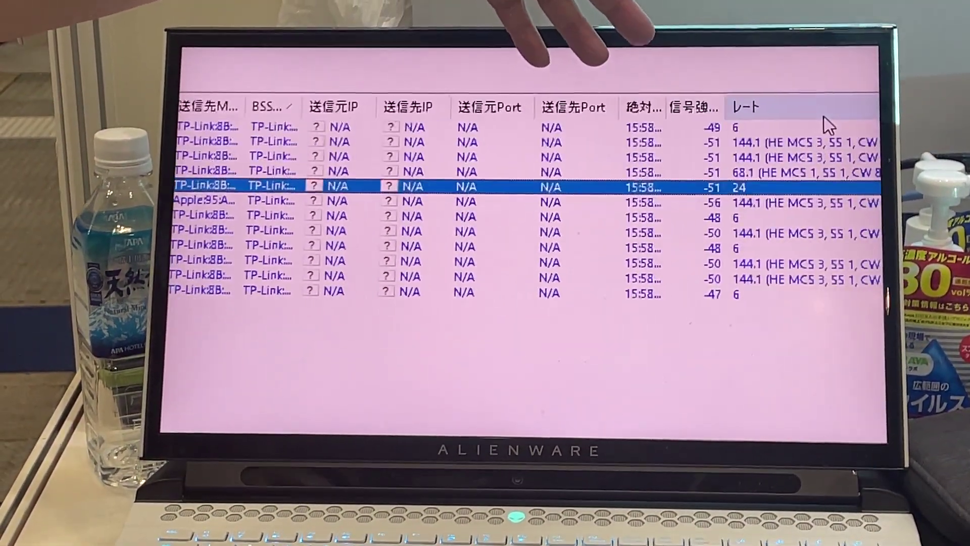
{"action": "scroll", "coordinate": [822, 115], "scroll_direction": "right", "scroll_amount": 3}
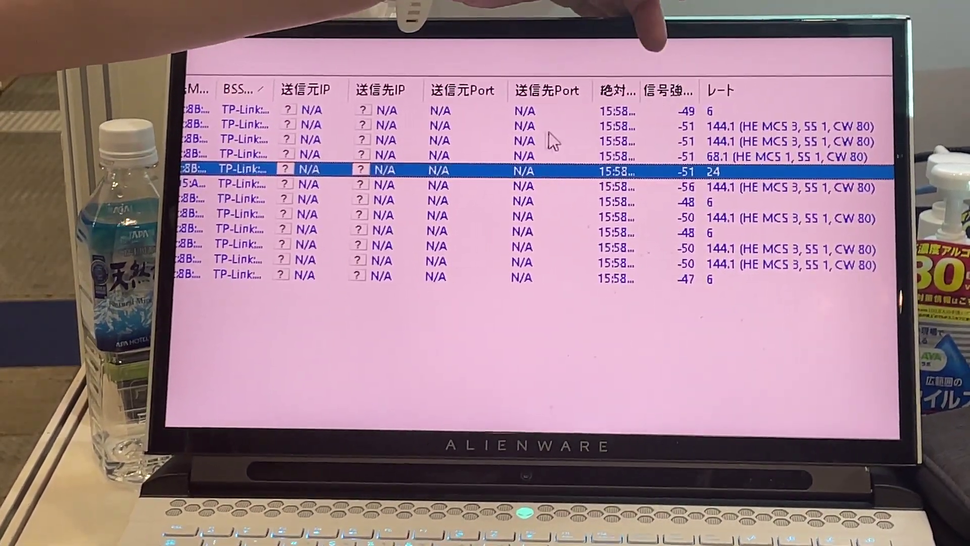
{"action": "scroll", "coordinate": [549, 132], "scroll_direction": "right", "scroll_amount": 1}
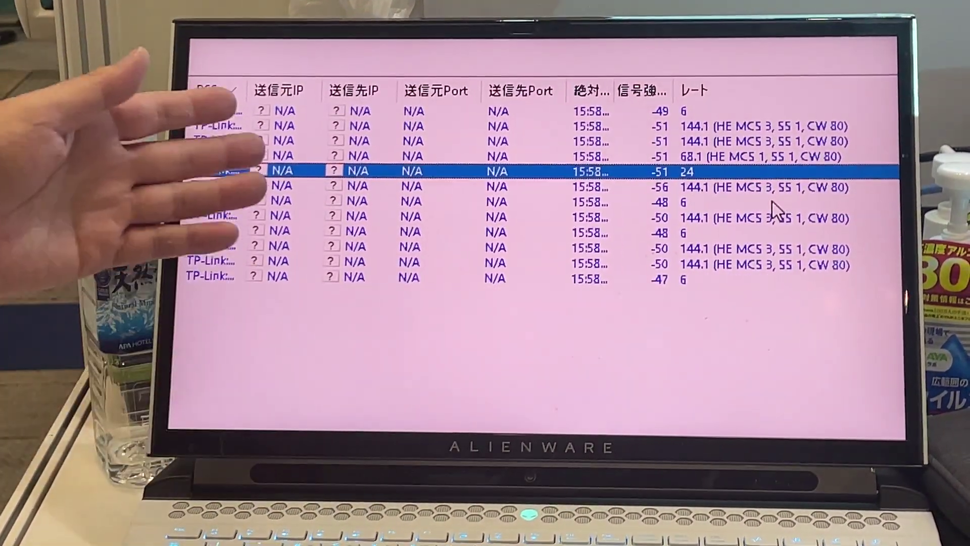
{"action": "left_click", "coordinate": [773, 196]}
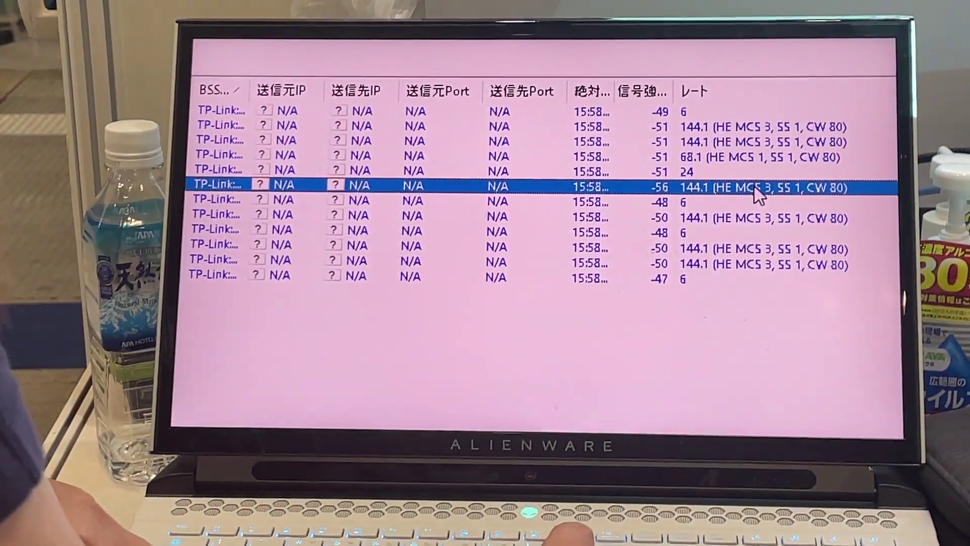
{"action": "scroll", "coordinate": [758, 194], "scroll_direction": "right", "scroll_amount": 2}
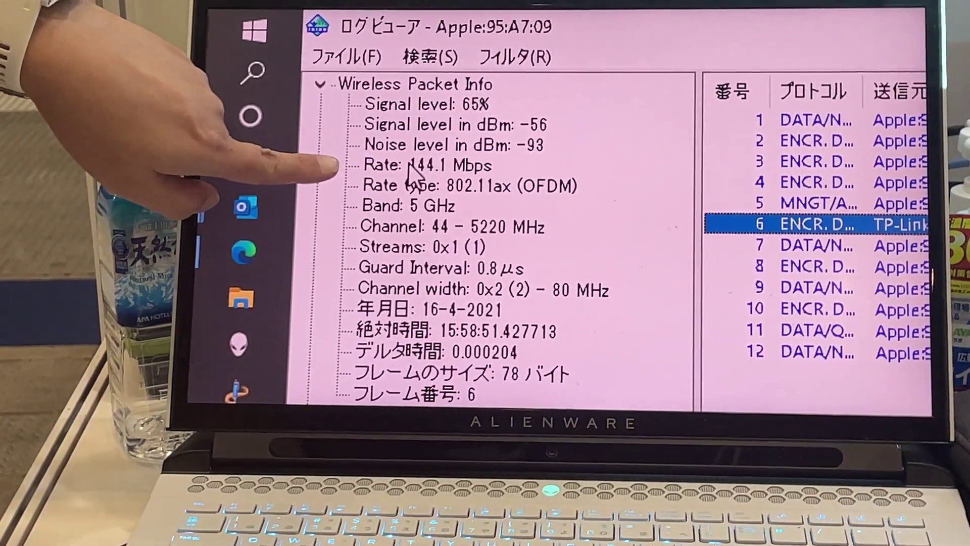
{"action": "left_click", "coordinate": [409, 176]}
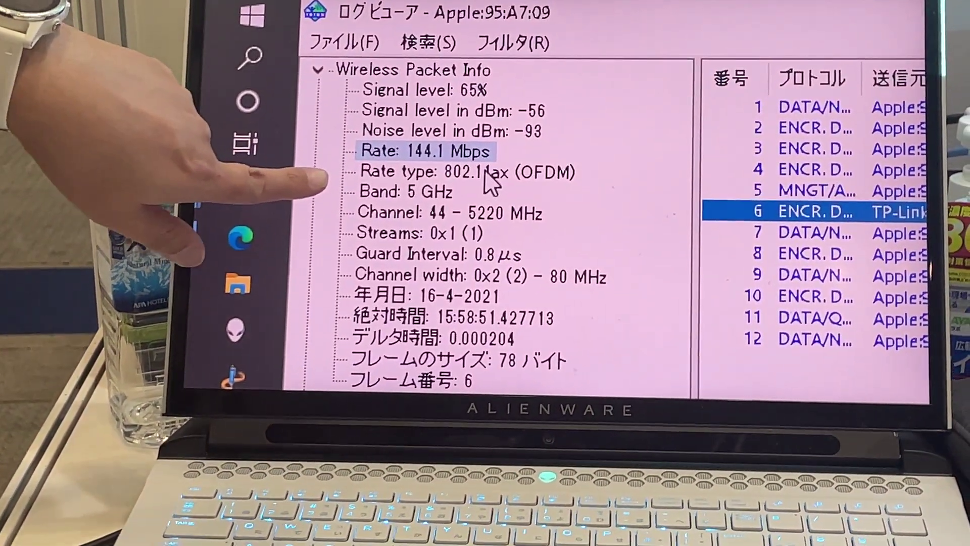
{"action": "left_click", "coordinate": [492, 173]}
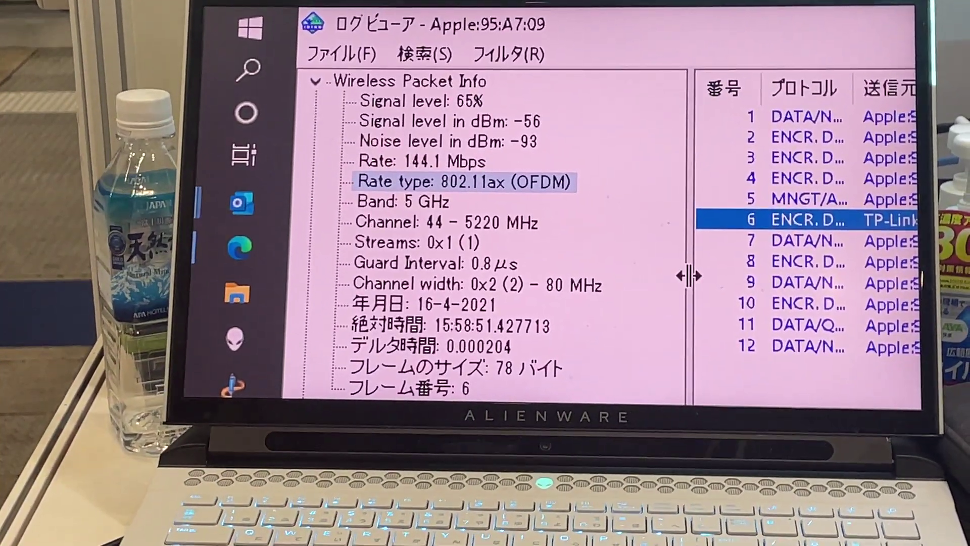
{"action": "scroll", "coordinate": [661, 357], "scroll_direction": "down", "scroll_amount": 5}
{"action": "scroll", "coordinate": [662, 356], "scroll_direction": "down", "scroll_amount": 5}
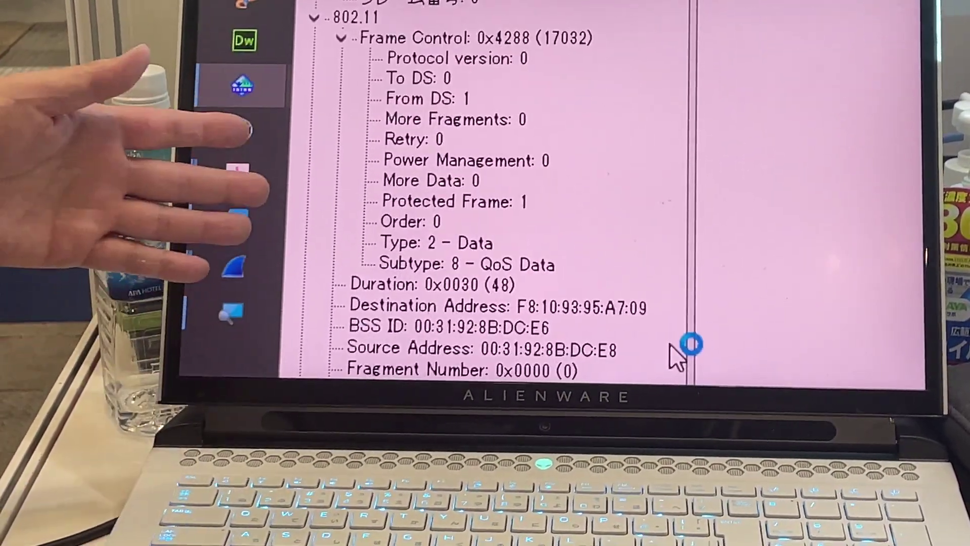
{"action": "left_click", "coordinate": [675, 349]}
{"action": "scroll", "coordinate": [686, 345], "scroll_direction": "down", "scroll_amount": 3}
{"action": "scroll", "coordinate": [682, 346], "scroll_direction": "down", "scroll_amount": 2}
{"action": "scroll", "coordinate": [678, 345], "scroll_direction": "down", "scroll_amount": 2}
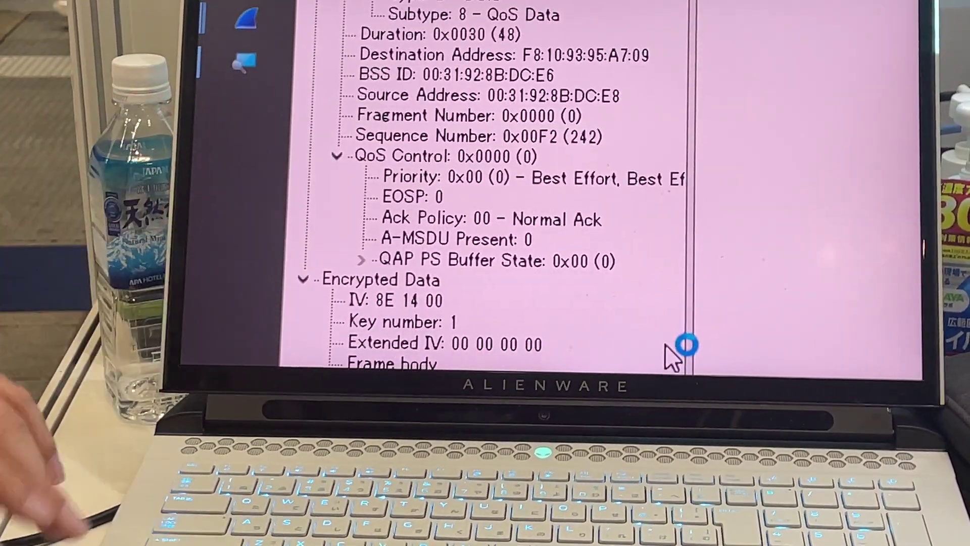